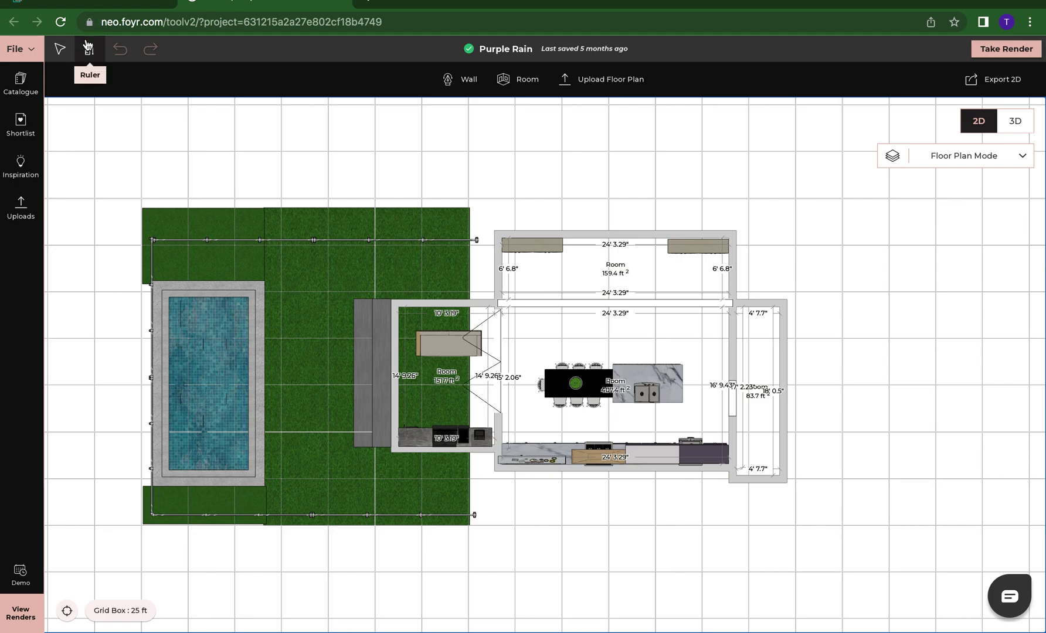
# - Use the Ruler to measure 6 feet down from the dividing wall toward the kitchen island
pyautogui.click(89, 51)
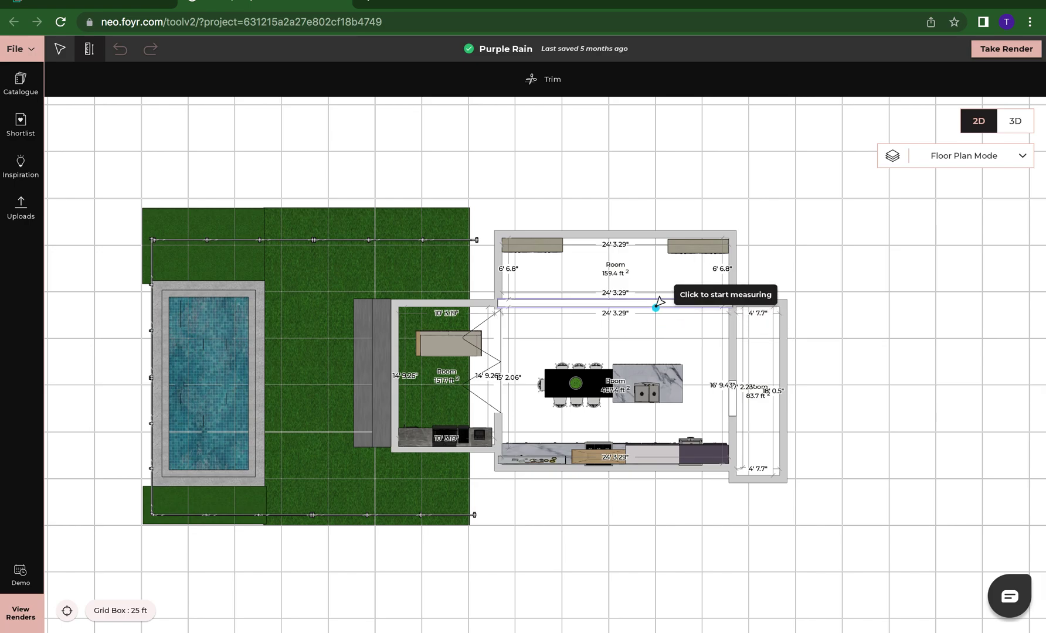
pyautogui.click(657, 299)
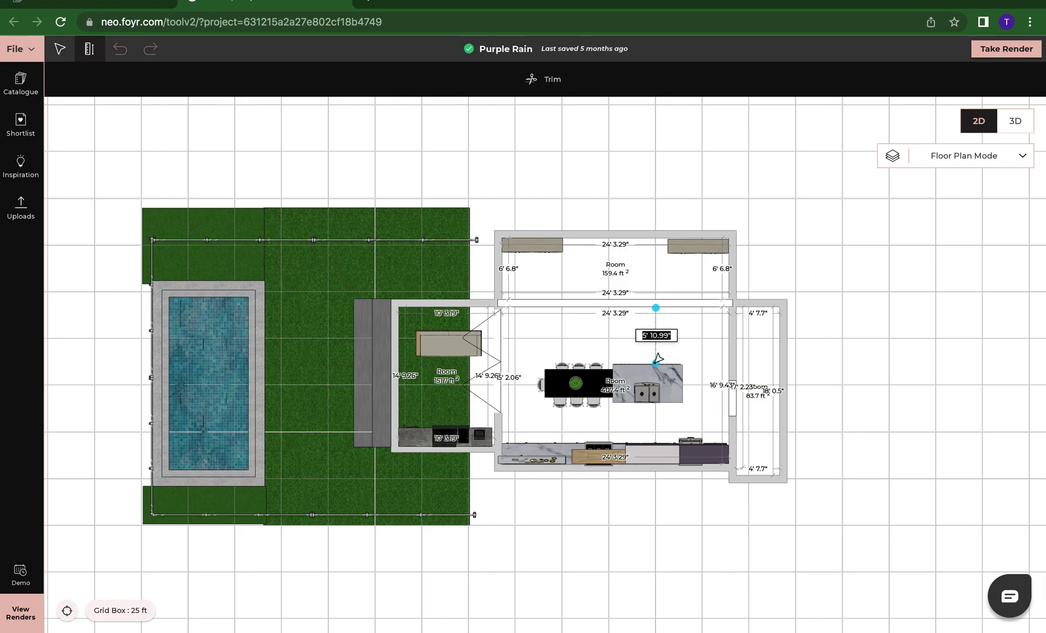
pyautogui.write('6')
pyautogui.press('Return')
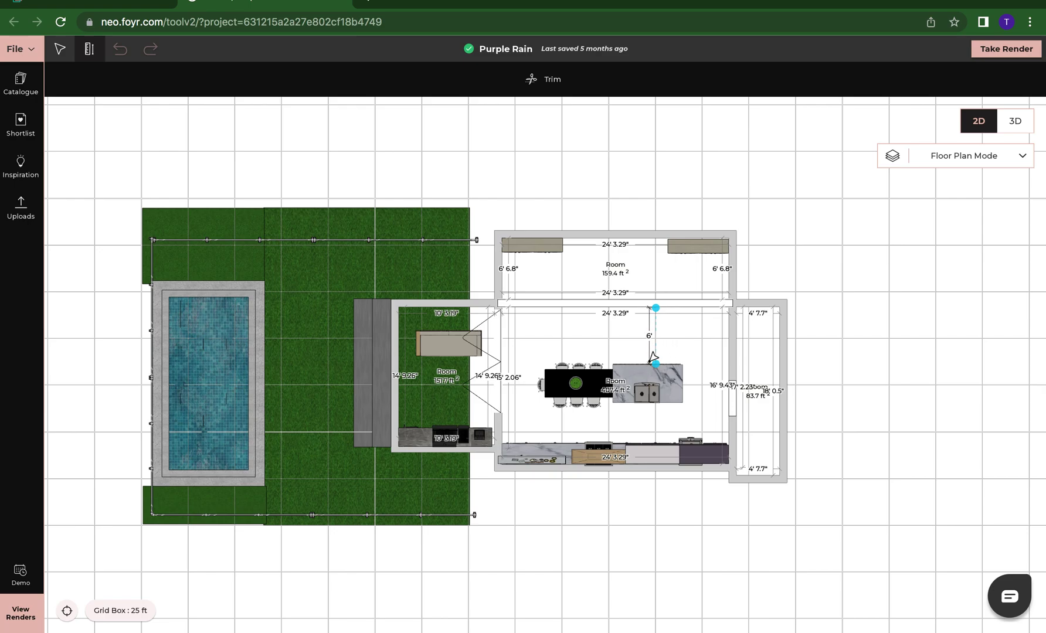
pyautogui.click(655, 361)
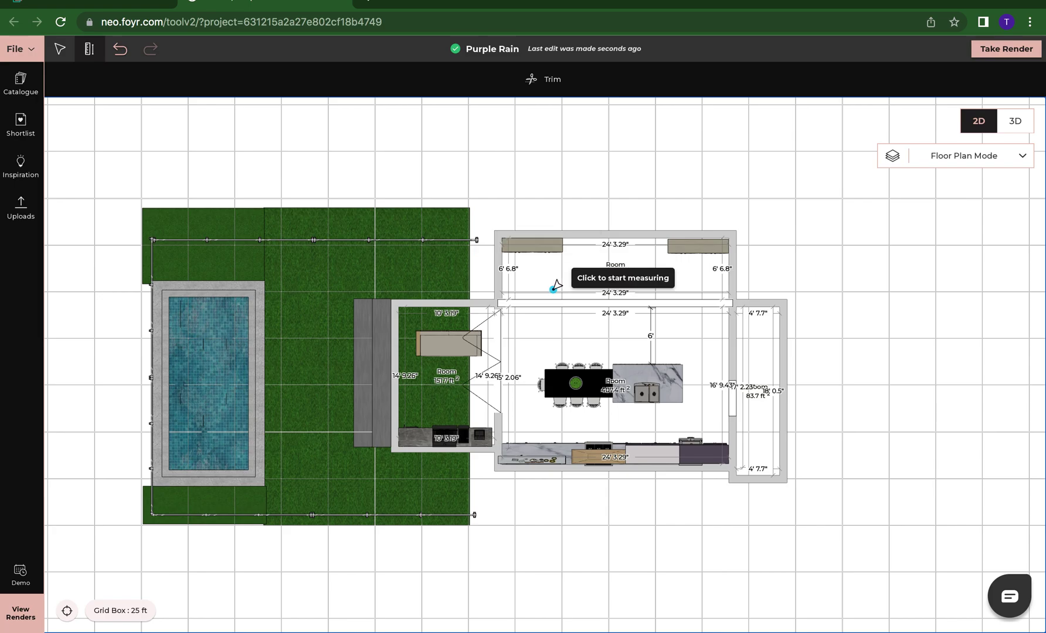
# - Place a 5-foot measurement leftward along the dividing wall from its right end
pyautogui.click(732, 305)
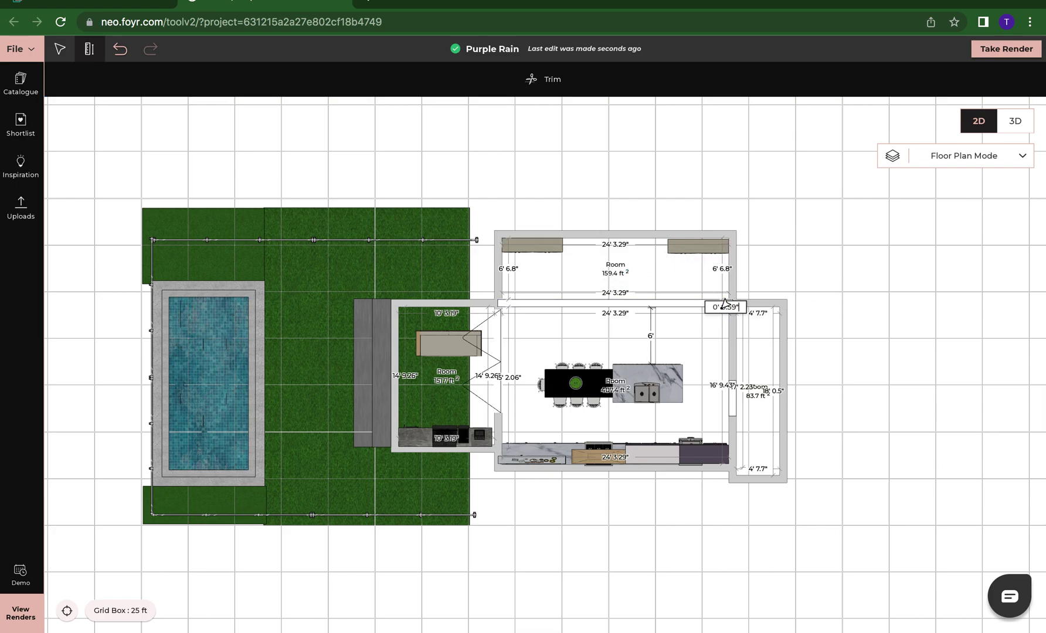
pyautogui.write('5')
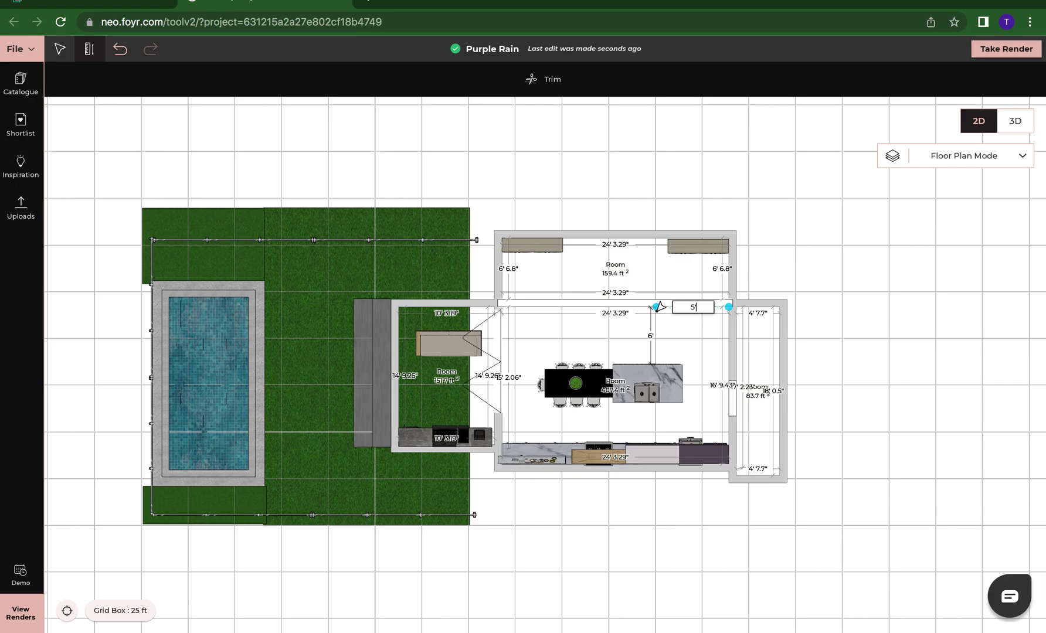
pyautogui.press('Return')
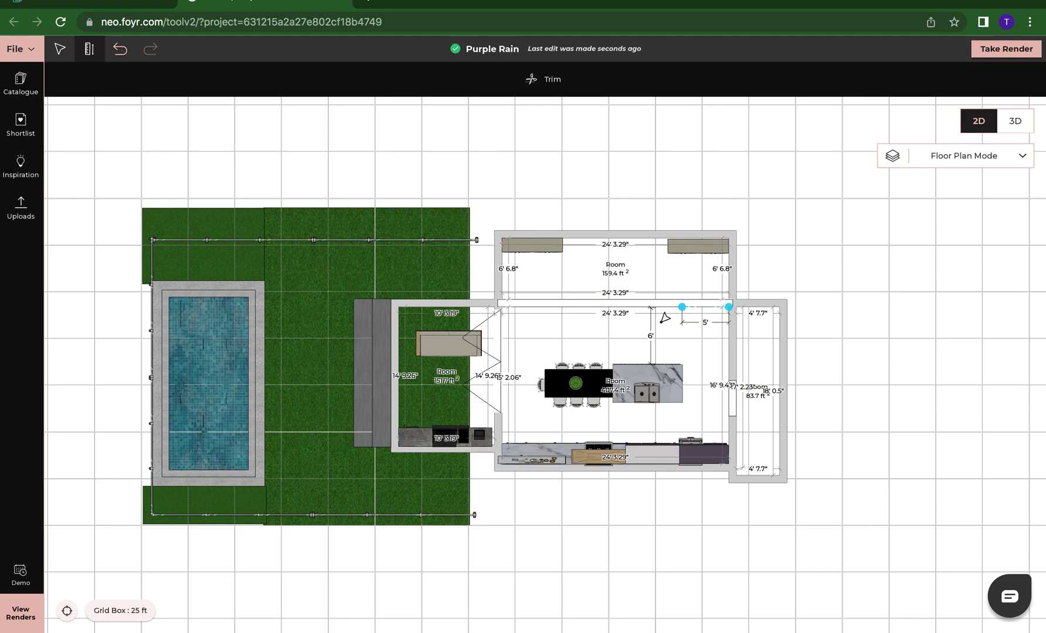
pyautogui.click(665, 317)
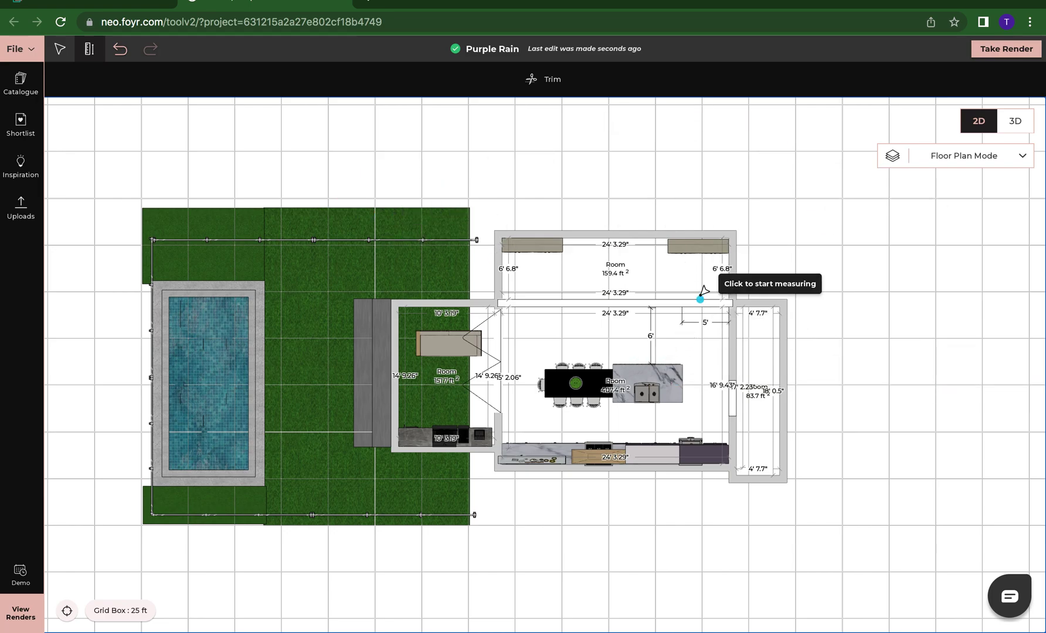
# - Zoom in on the floor just left of the vertical wall, below the 5' dimension
pyautogui.scroll(-1, 883, 329)
pyautogui.scroll(1, 882, 328)
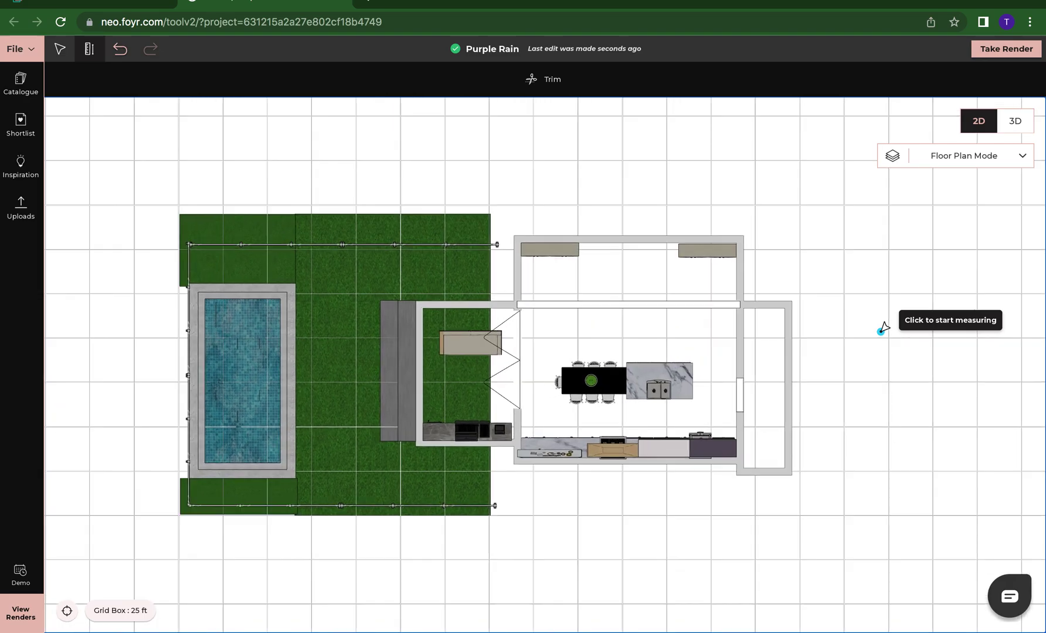
pyautogui.scroll(1, 883, 329)
pyautogui.scroll(1, 883, 329)
pyautogui.scroll(1, 868, 327)
pyautogui.scroll(1, 797, 321)
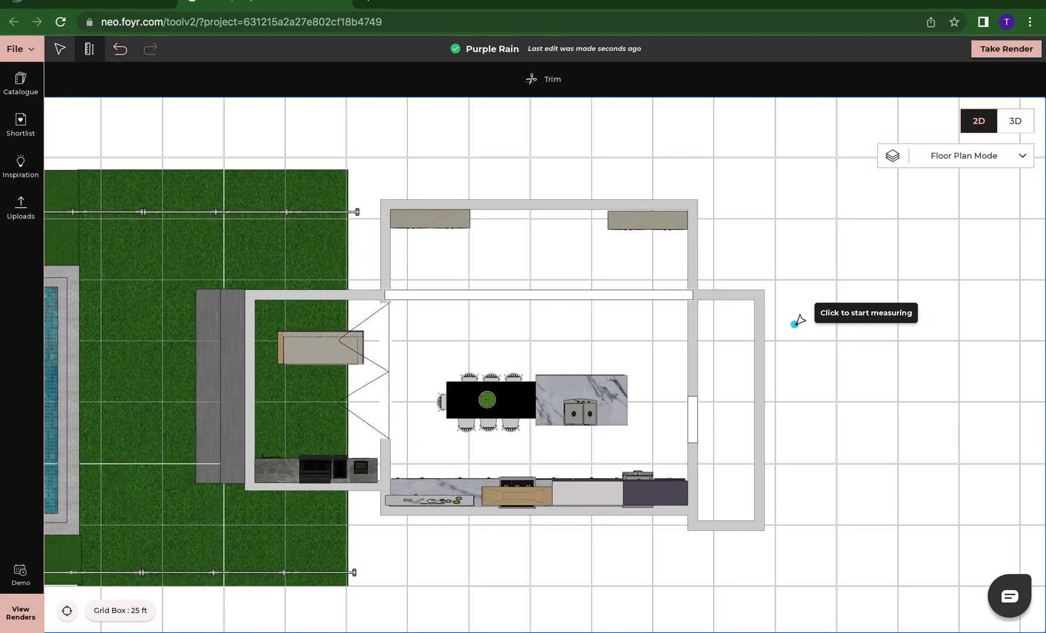
pyautogui.scroll(1, 797, 321)
pyautogui.scroll(1, 797, 322)
pyautogui.scroll(1, 797, 322)
pyautogui.scroll(1, 797, 321)
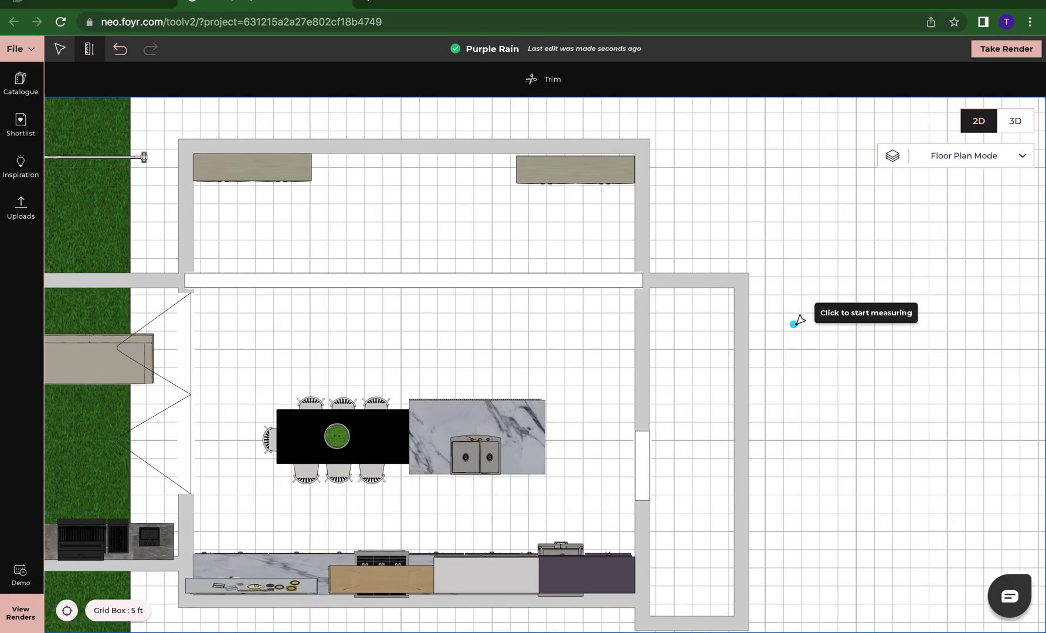
pyautogui.scroll(1, 797, 321)
pyautogui.scroll(1, 797, 321)
pyautogui.scroll(1, 798, 321)
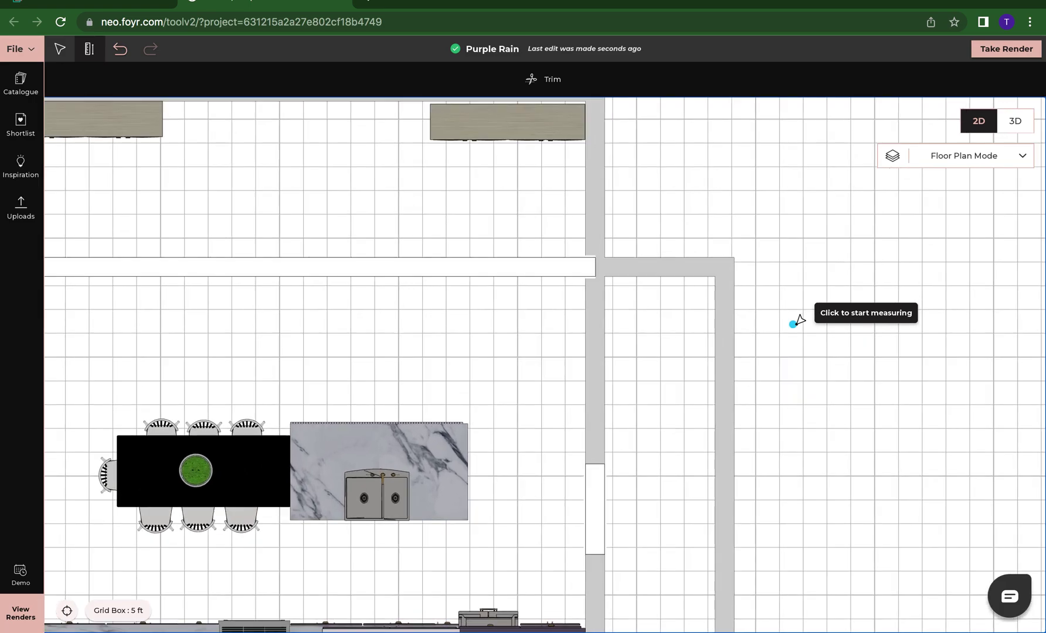
pyautogui.scroll(-1, 798, 322)
pyautogui.scroll(-1, 797, 320)
pyautogui.scroll(-1, 797, 320)
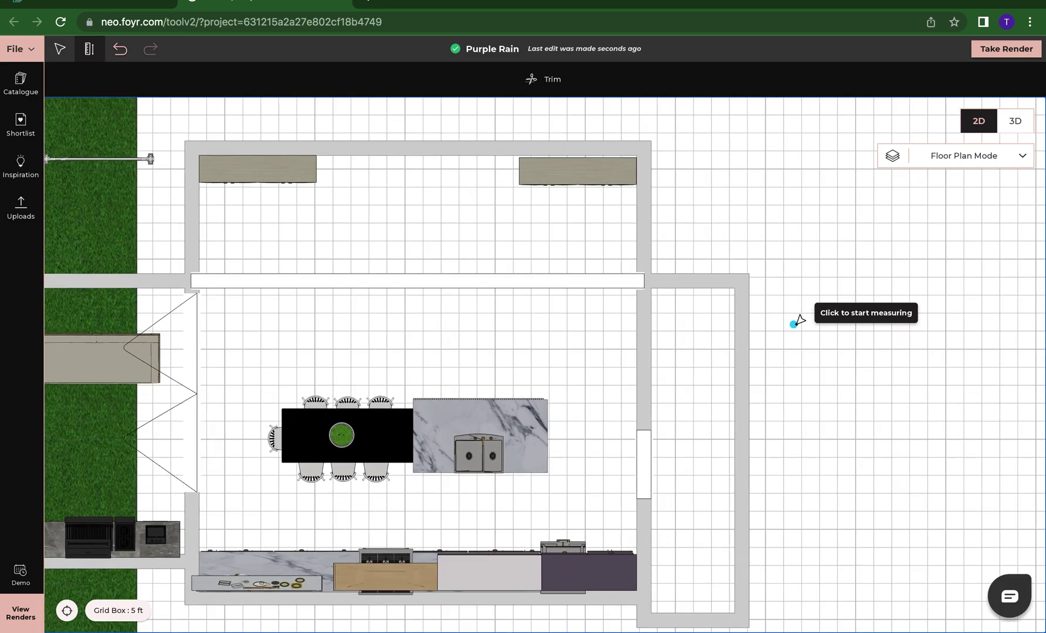
pyautogui.scroll(-1, 797, 321)
pyautogui.scroll(-1, 799, 321)
pyautogui.scroll(-1, 797, 322)
pyautogui.scroll(-1, 798, 321)
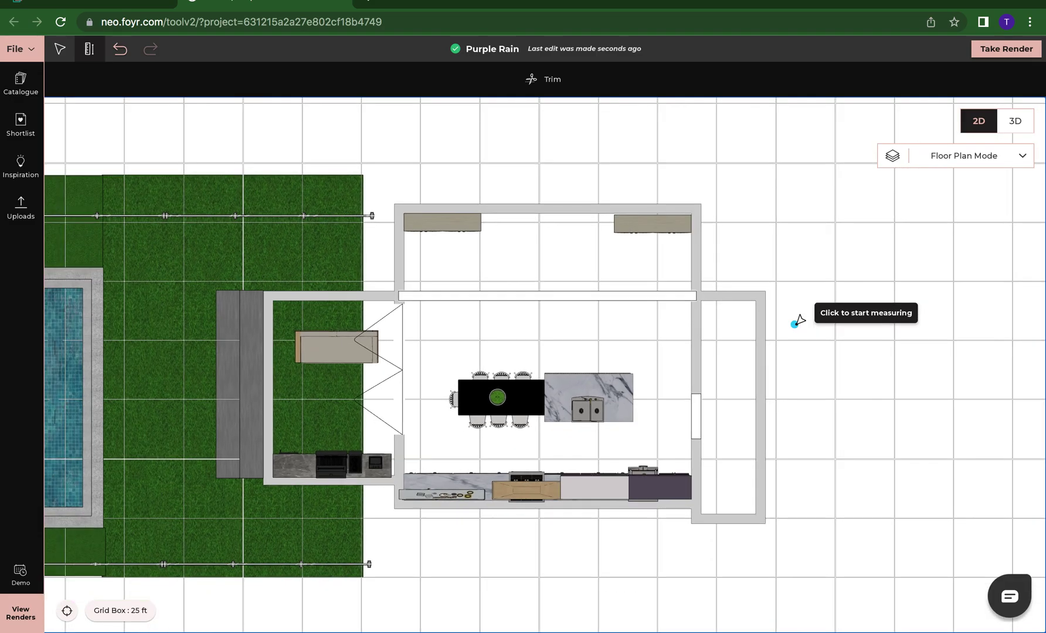
pyautogui.scroll(-1, 797, 321)
pyautogui.scroll(1, 797, 321)
pyautogui.scroll(1, 797, 321)
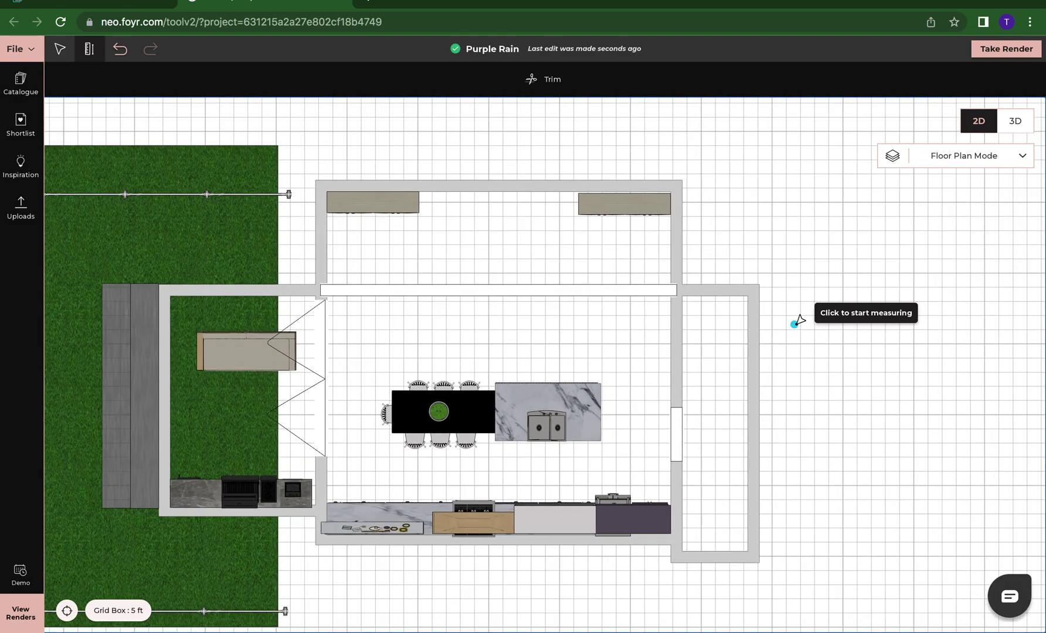
pyautogui.scroll(1, 797, 322)
pyautogui.scroll(1, 797, 321)
pyautogui.scroll(1, 798, 322)
pyautogui.scroll(1, 797, 321)
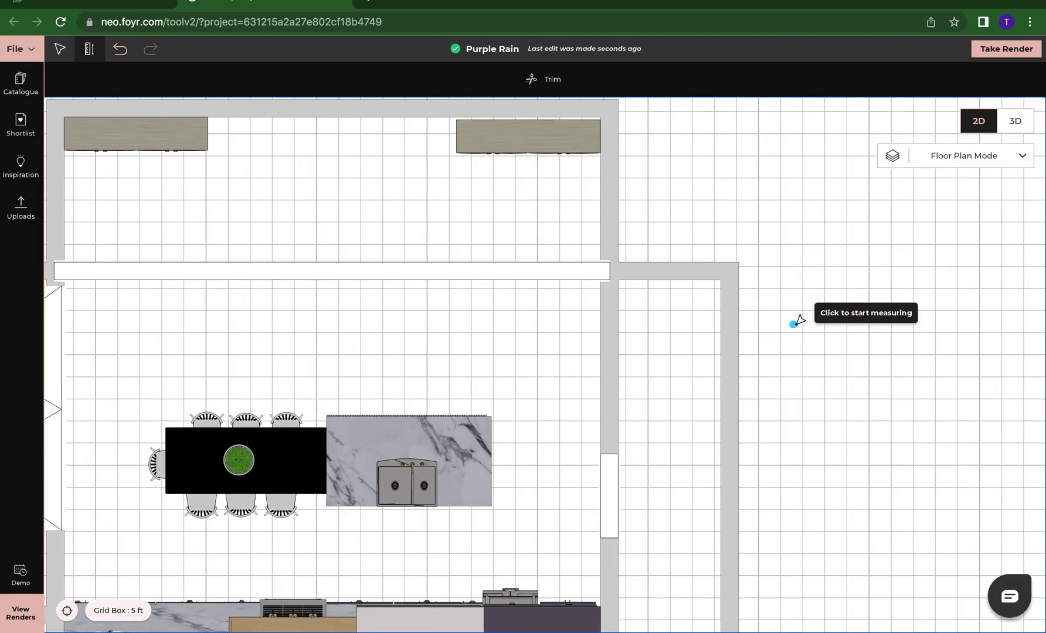
pyautogui.scroll(1, 797, 321)
pyautogui.scroll(1, 797, 321)
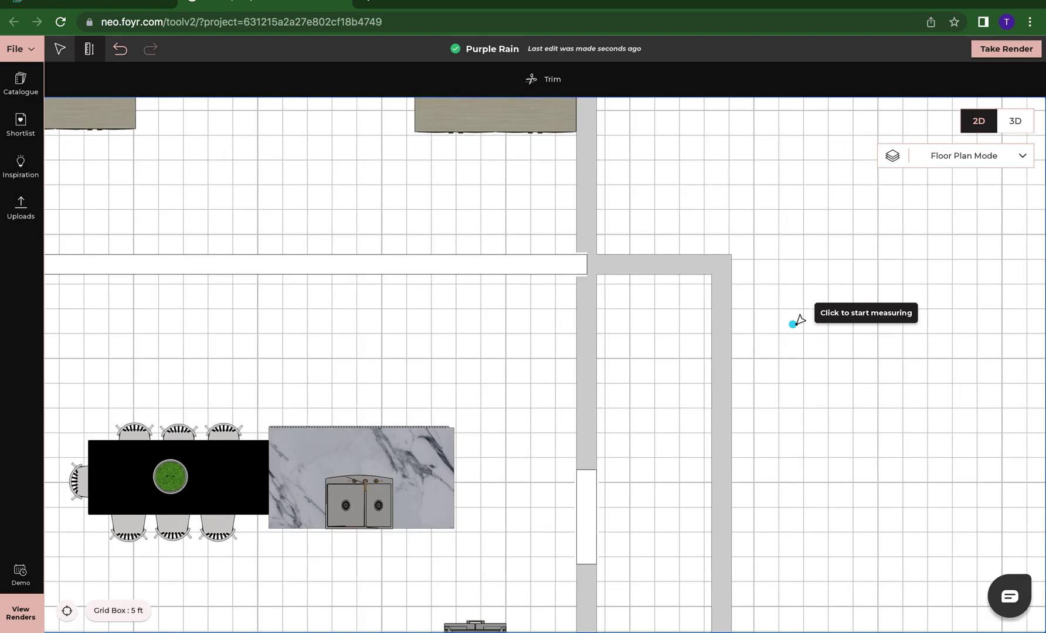
pyautogui.scroll(1, 797, 321)
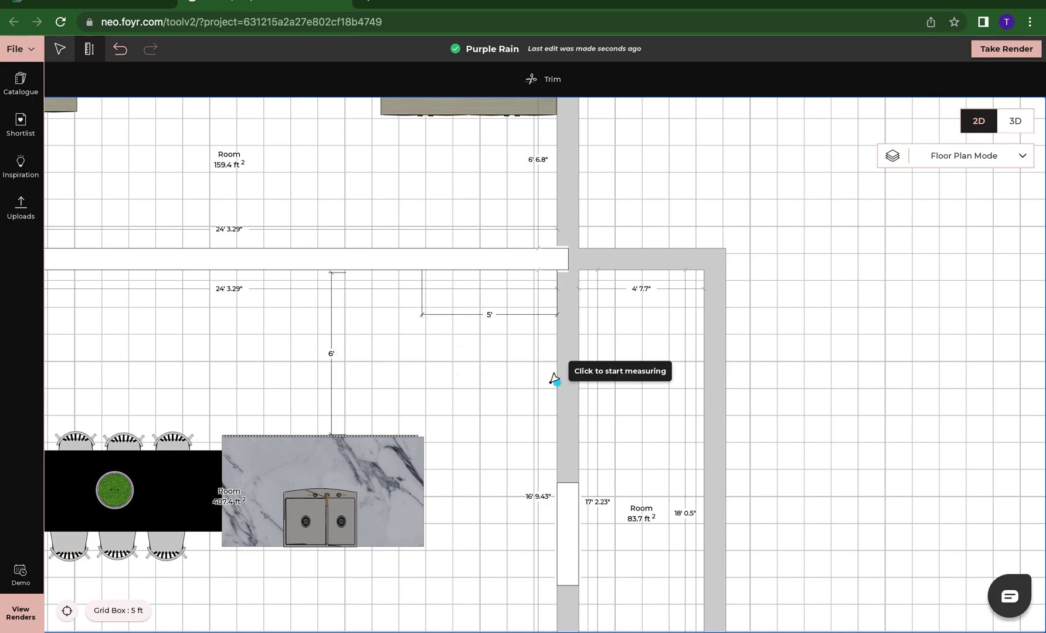
pyautogui.scroll(-1, 551, 366)
pyautogui.scroll(1, 536, 359)
pyautogui.scroll(1, 537, 359)
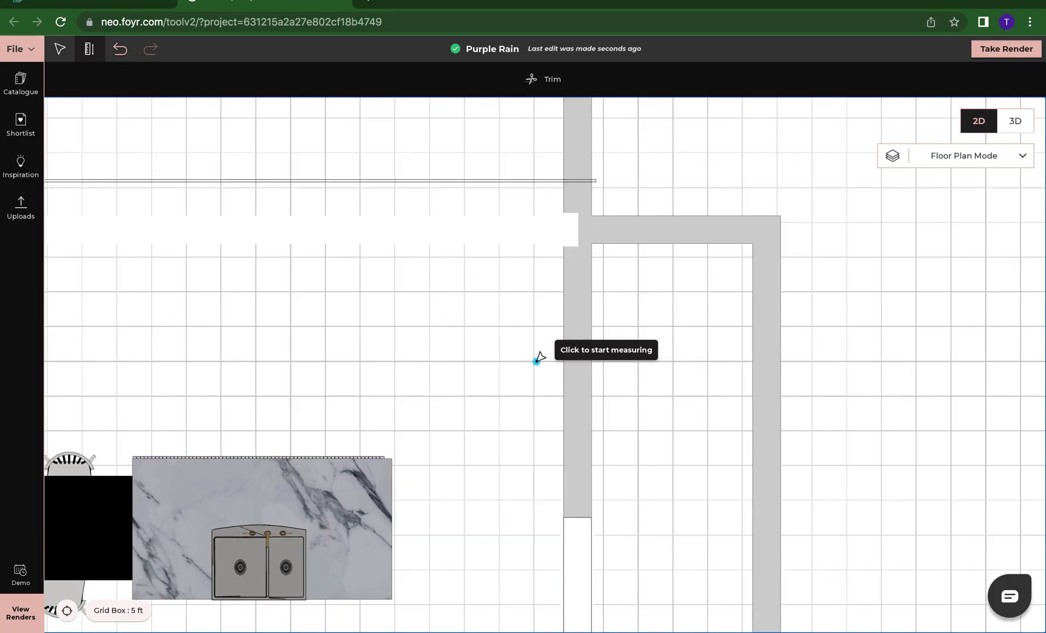
pyautogui.scroll(1, 537, 359)
pyautogui.scroll(1, 517, 466)
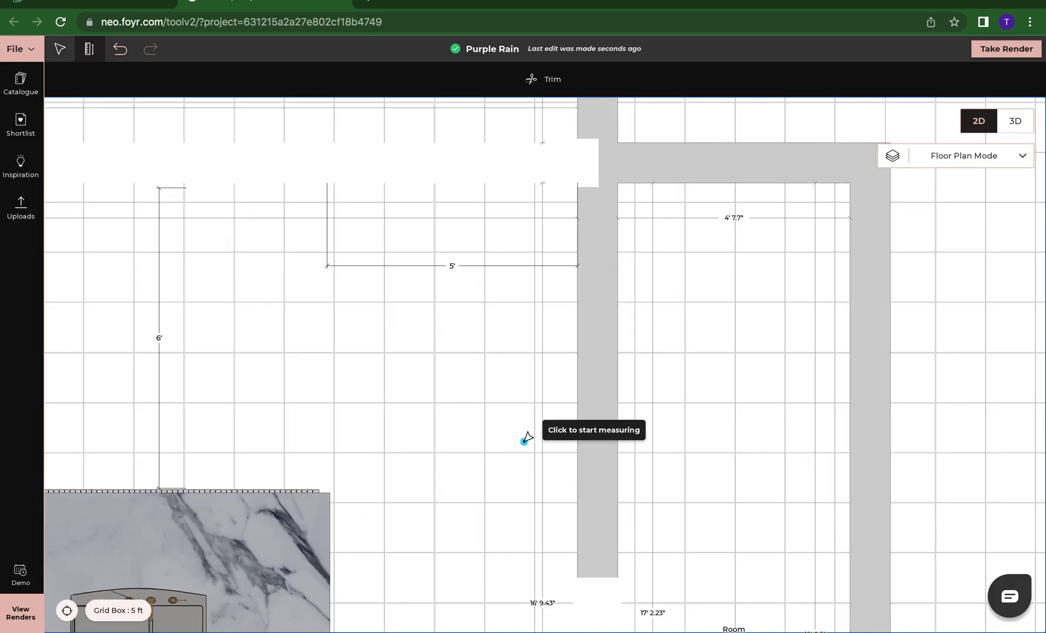
# - Place a 3-foot measurement to the vertical wall below the 5' dimension
pyautogui.click(535, 352)
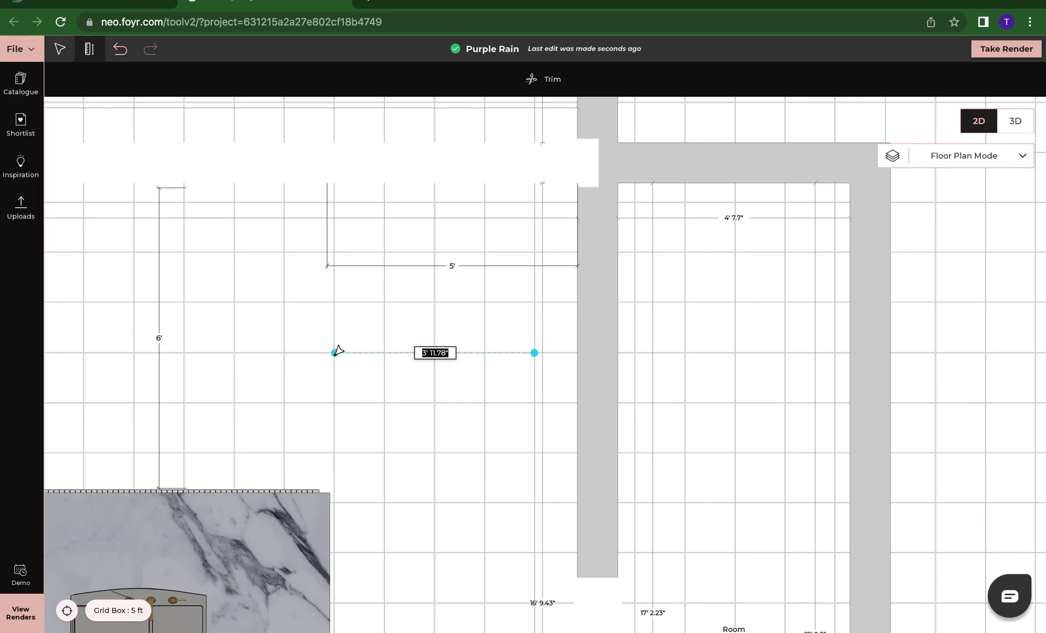
pyautogui.write('3')
pyautogui.press('Return')
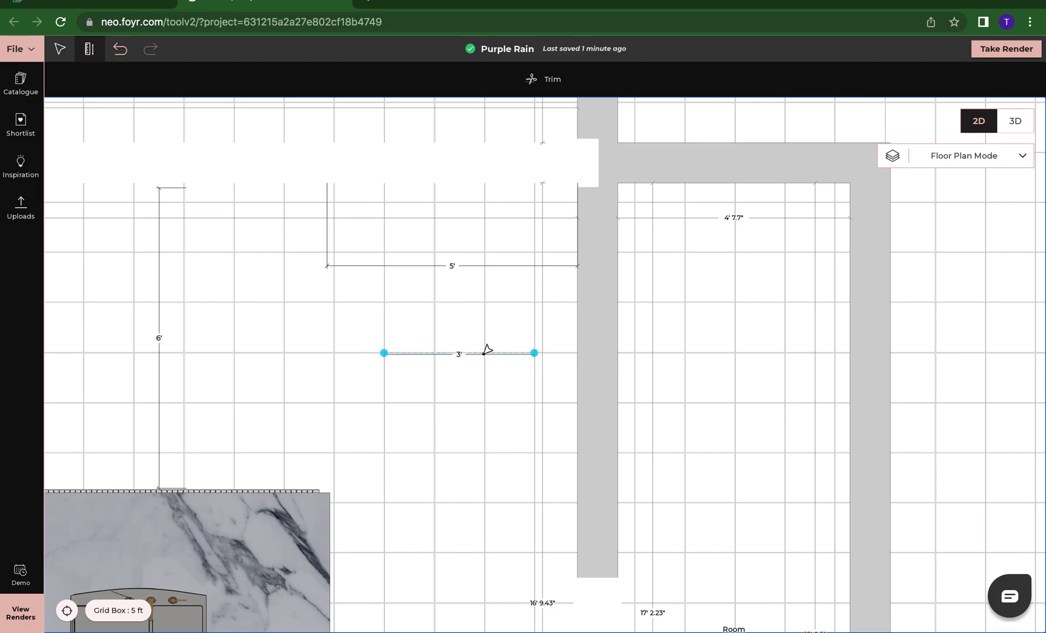
pyautogui.click(387, 358)
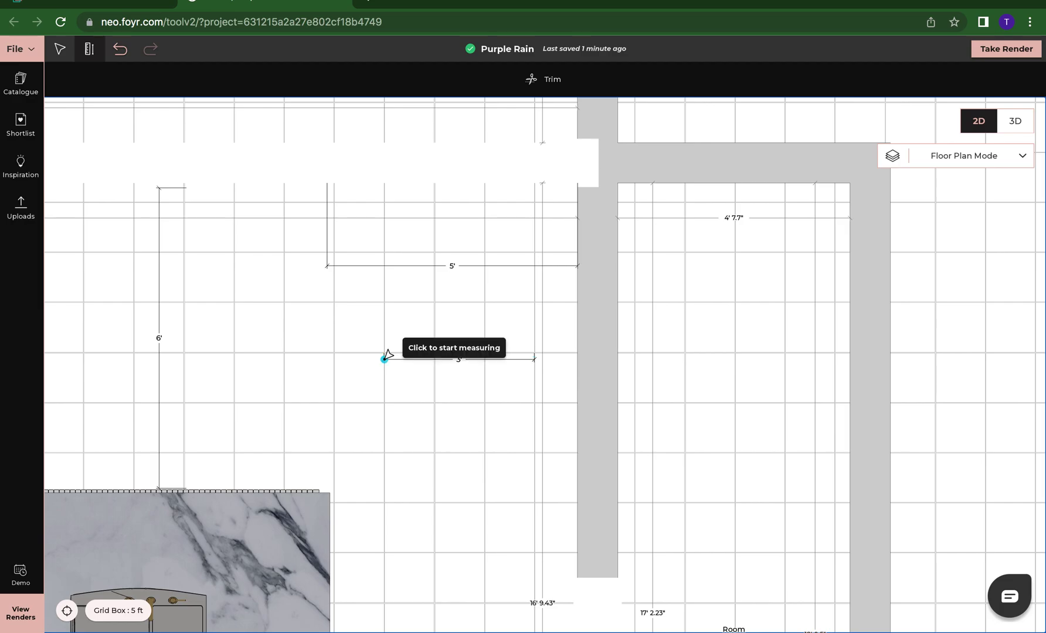
# - Zoom out to a 25 ft grid and pan to frame the whole Purple Rain plan
pyautogui.scroll(-2, 530, 460)
pyautogui.scroll(-2, 530, 461)
pyautogui.scroll(-2, 530, 460)
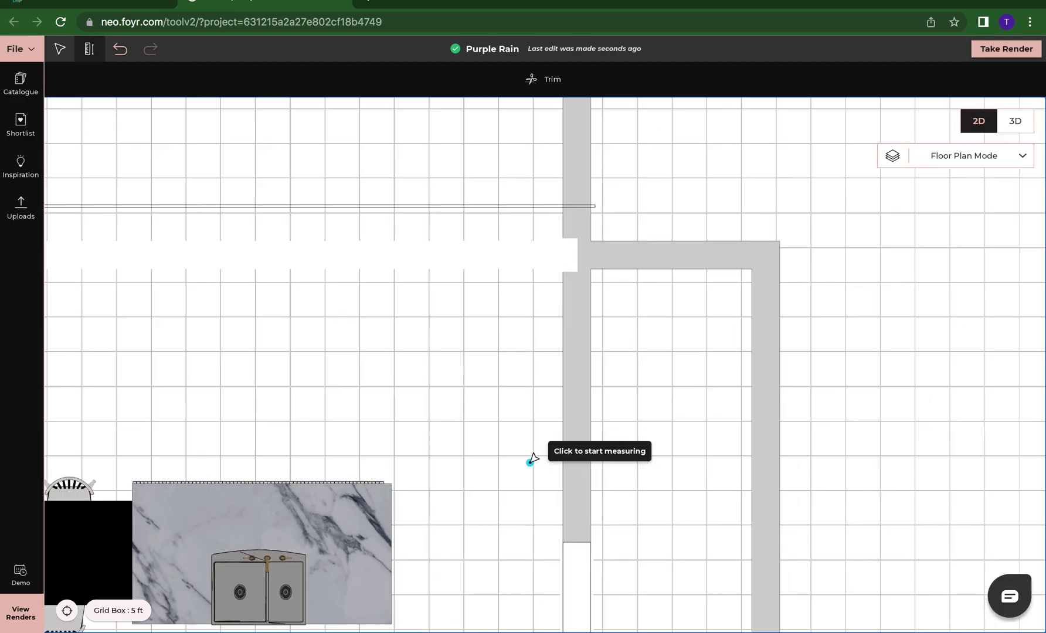
pyautogui.scroll(-2, 529, 460)
pyautogui.scroll(-2, 530, 460)
pyautogui.scroll(-2, 530, 460)
pyautogui.scroll(-2, 530, 460)
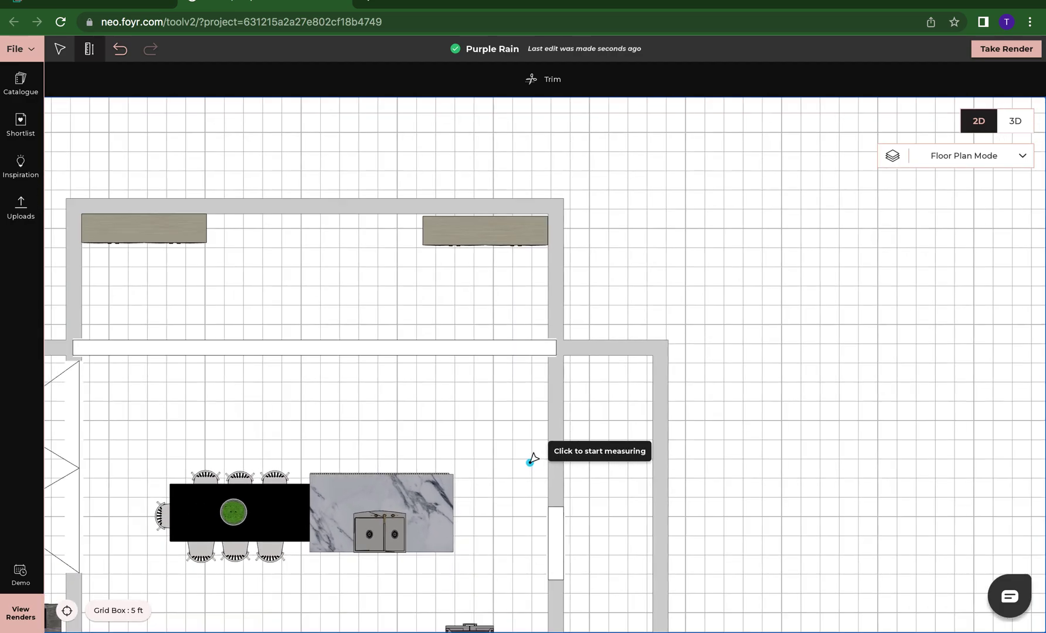
pyautogui.scroll(-2, 530, 461)
pyautogui.scroll(-2, 531, 461)
pyautogui.scroll(-2, 531, 460)
pyautogui.scroll(-1, 531, 460)
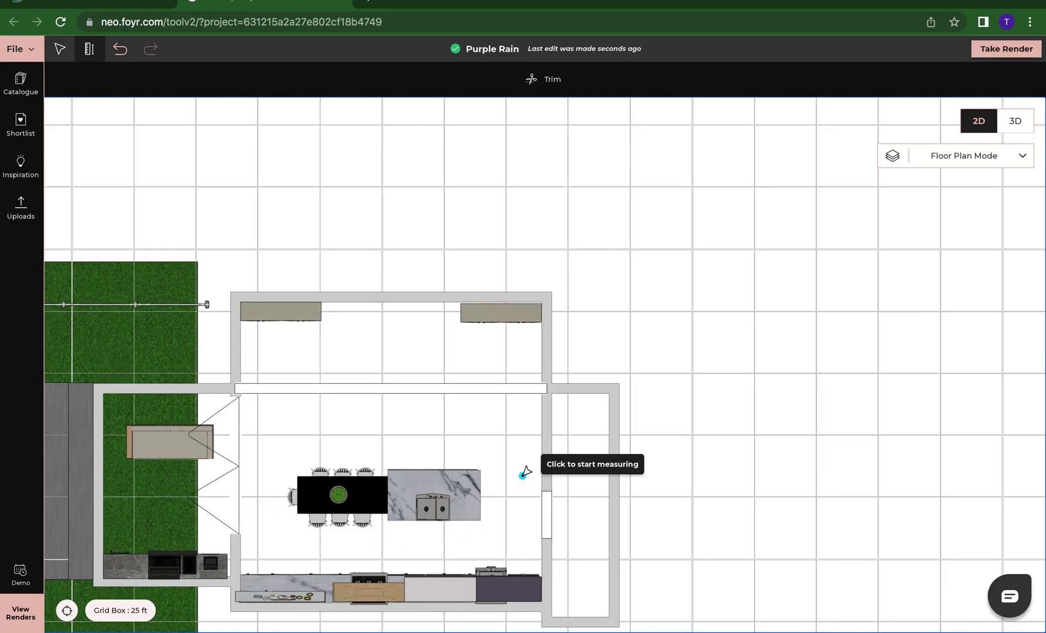
pyautogui.moveTo(525, 474)
pyautogui.mouseDown()
pyautogui.moveTo(555, 422)
pyautogui.moveTo(663, 393)
pyautogui.mouseUp()
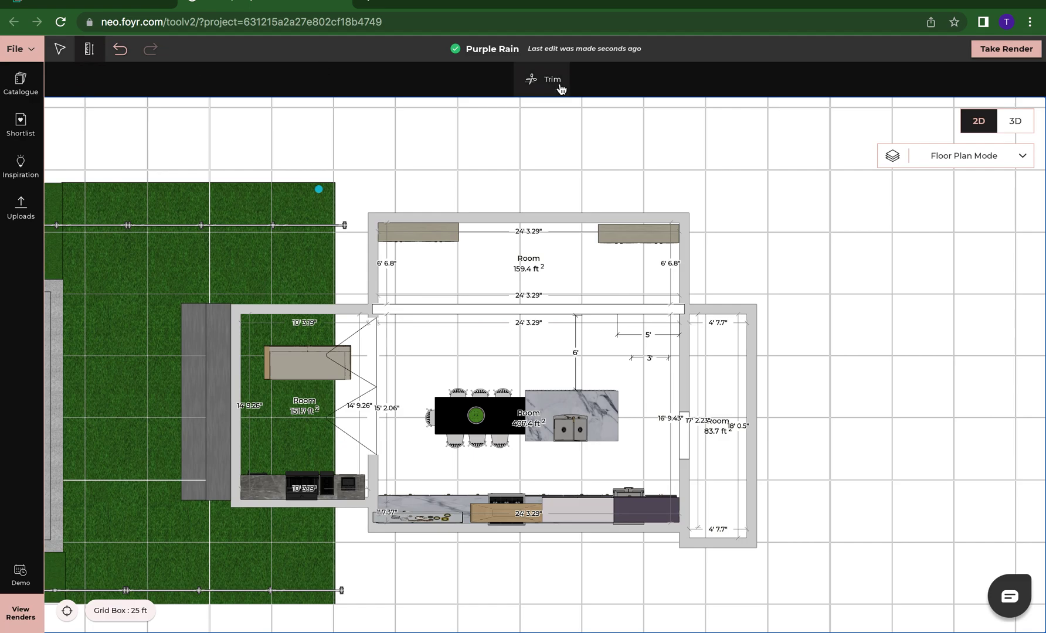
# - Trim away the 3', 5' and 6' measurement lines, returning to measuring mode afterward
pyautogui.click(560, 88)
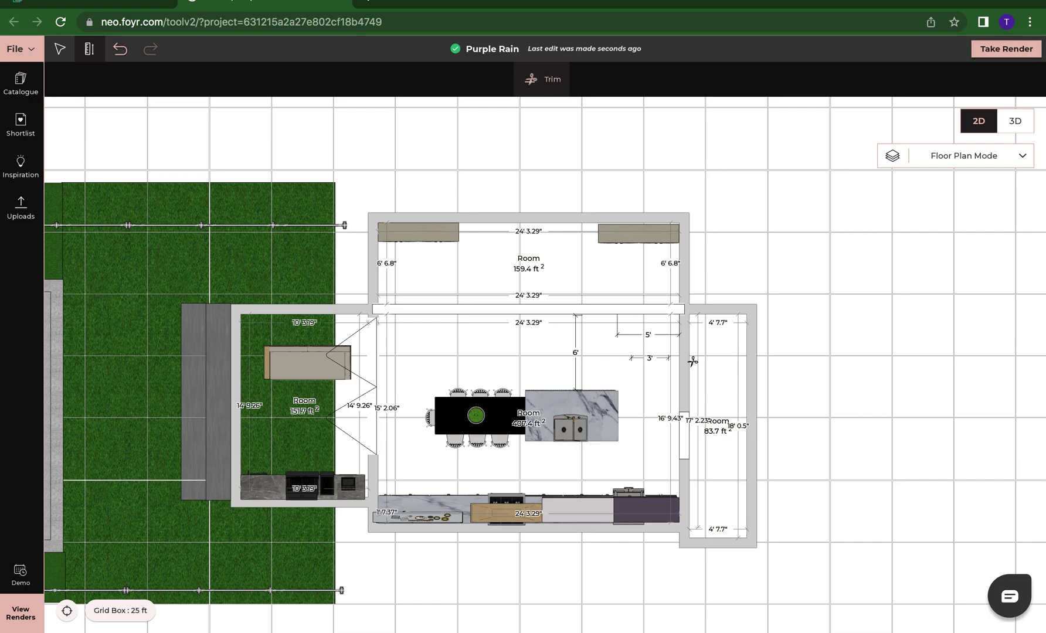
pyautogui.click(661, 357)
pyautogui.click(650, 333)
pyautogui.click(575, 351)
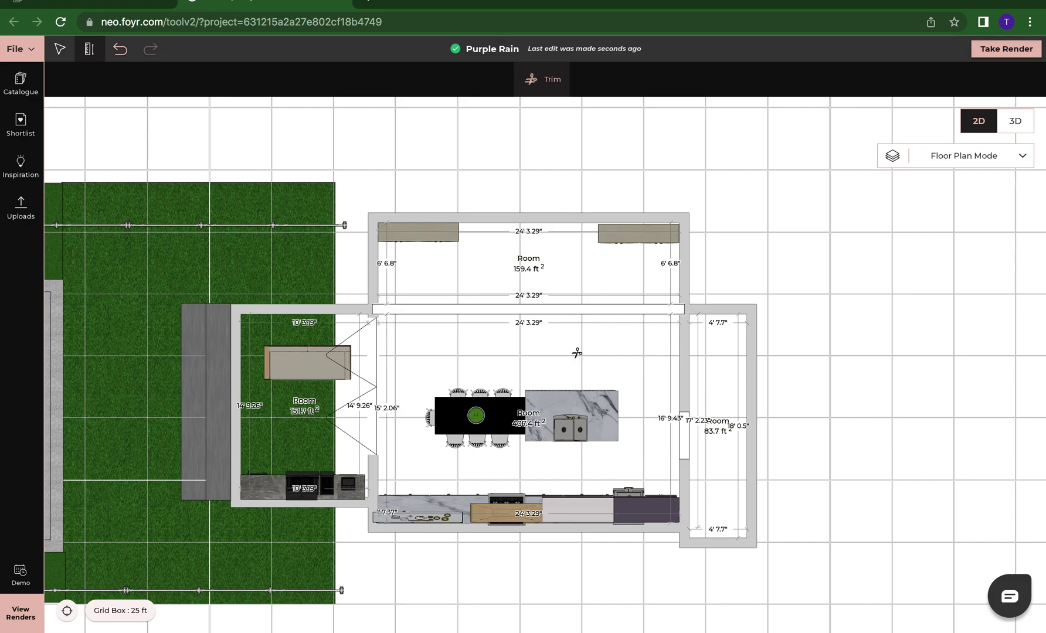
pyautogui.click(89, 48)
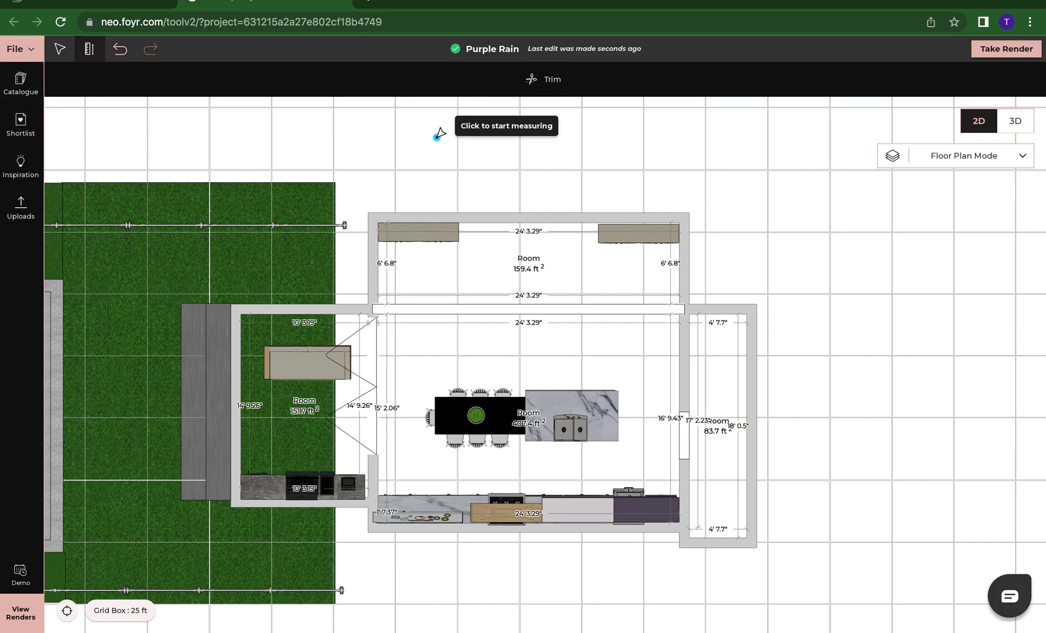
# - Exit the Ruler and recentre the zoomed-out plan with the pool fully in view
pyautogui.press('Escape')
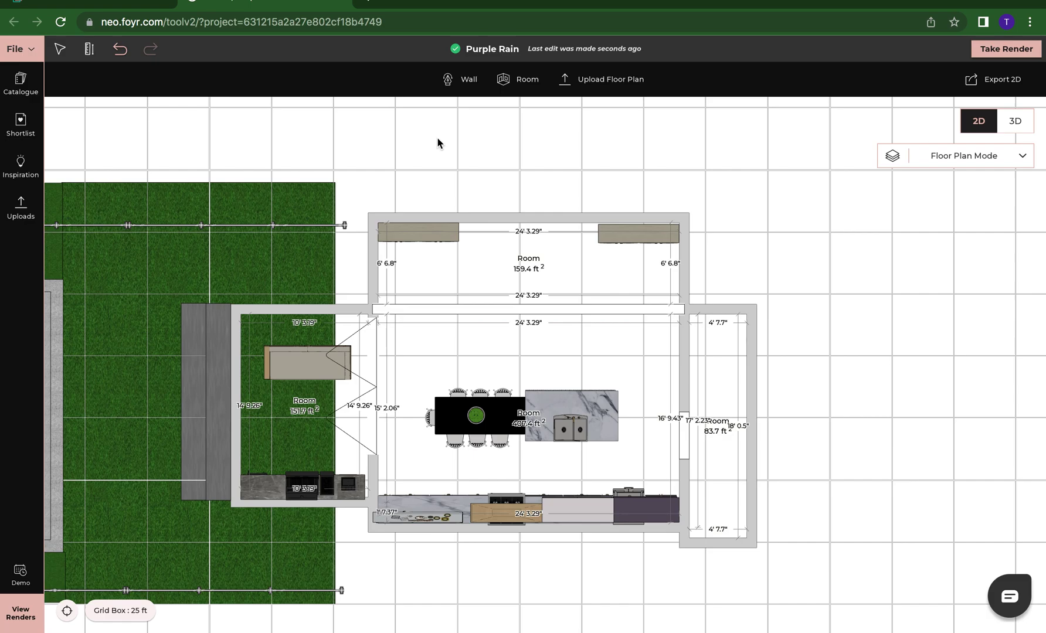
pyautogui.scroll(-1, 438, 138)
pyautogui.scroll(-1, 437, 138)
pyautogui.scroll(-1, 437, 138)
pyautogui.scroll(-1, 434, 139)
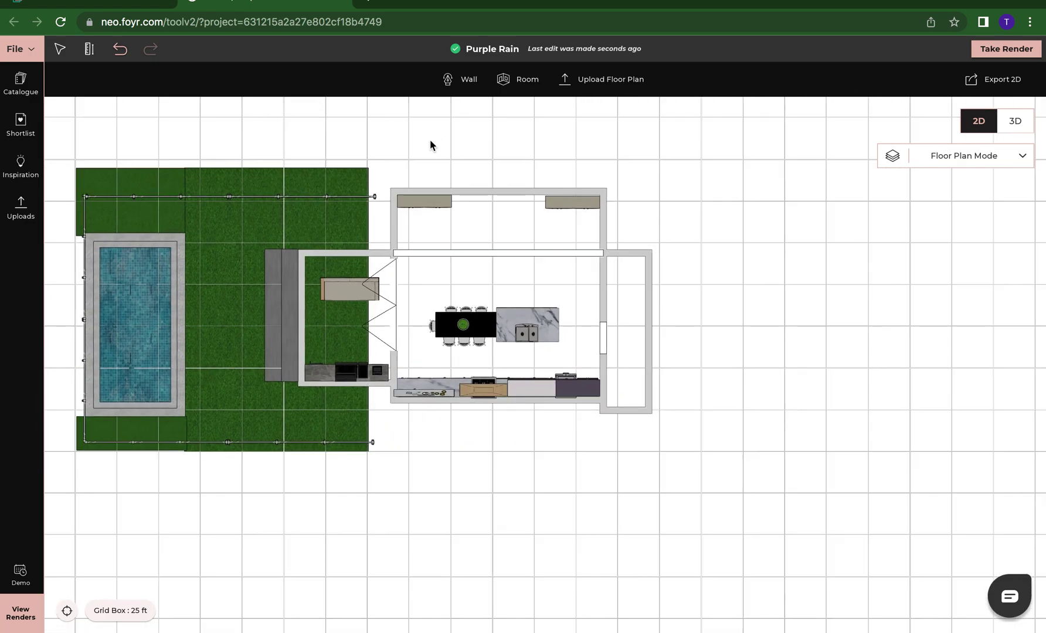
pyautogui.moveTo(430, 144); pyautogui.dragTo(495, 159)
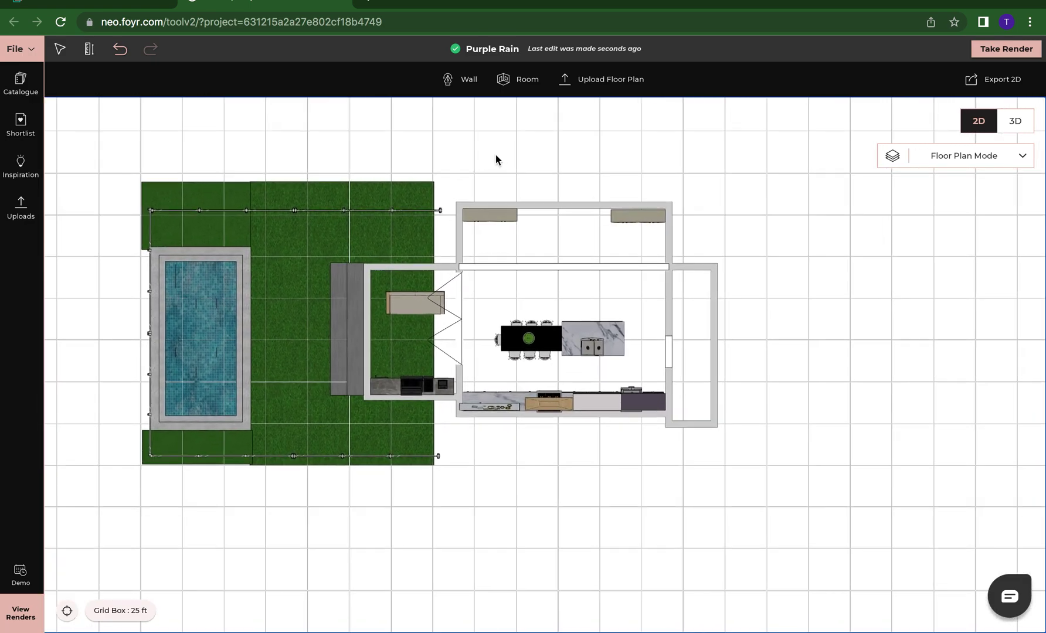
pyautogui.click(89, 48)
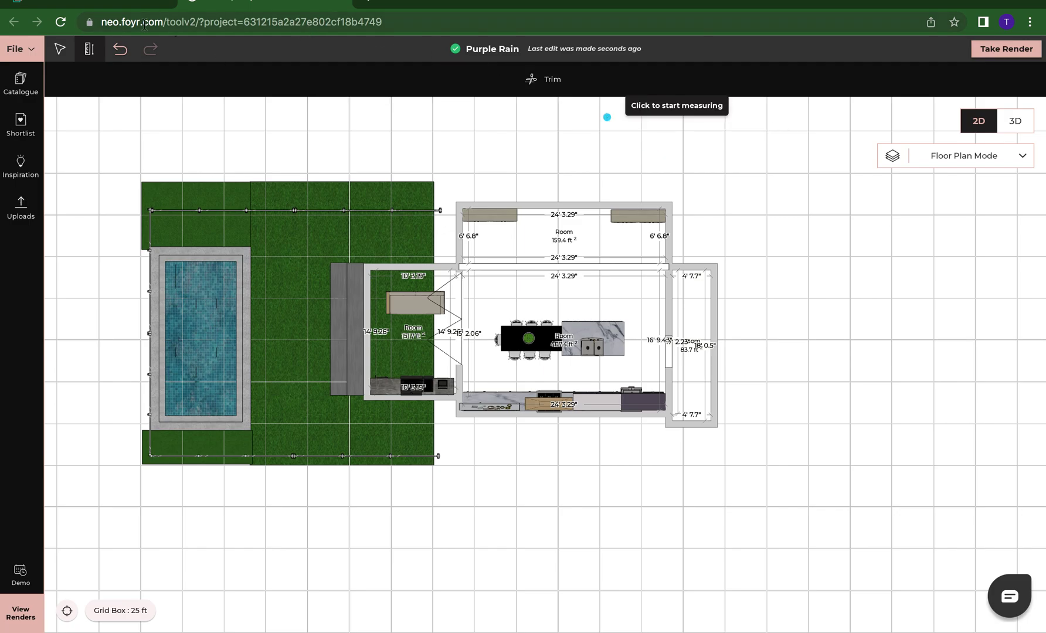
pyautogui.press('Escape')
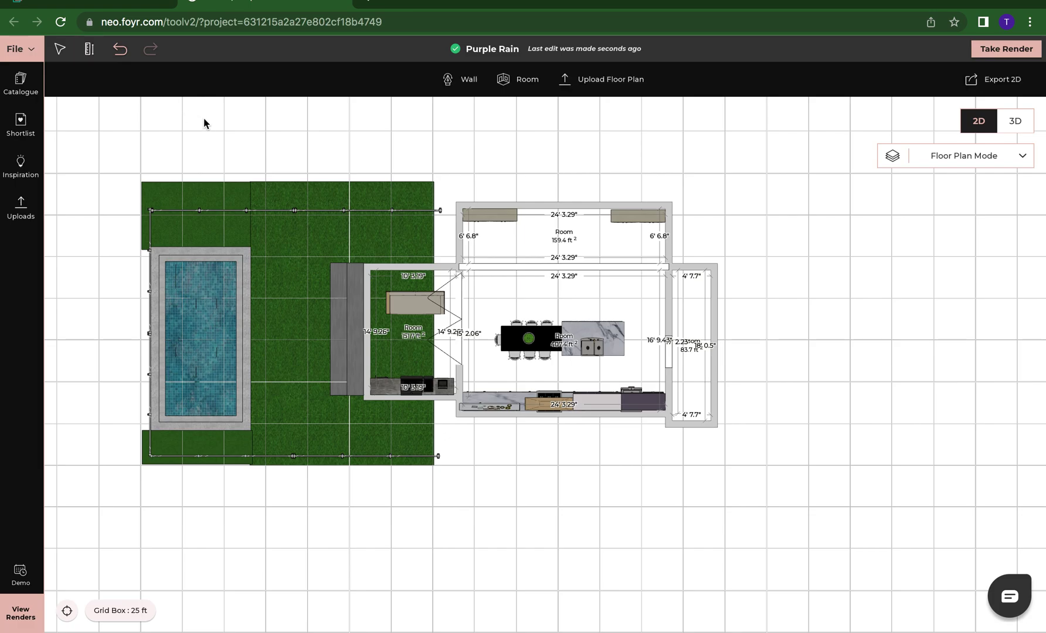